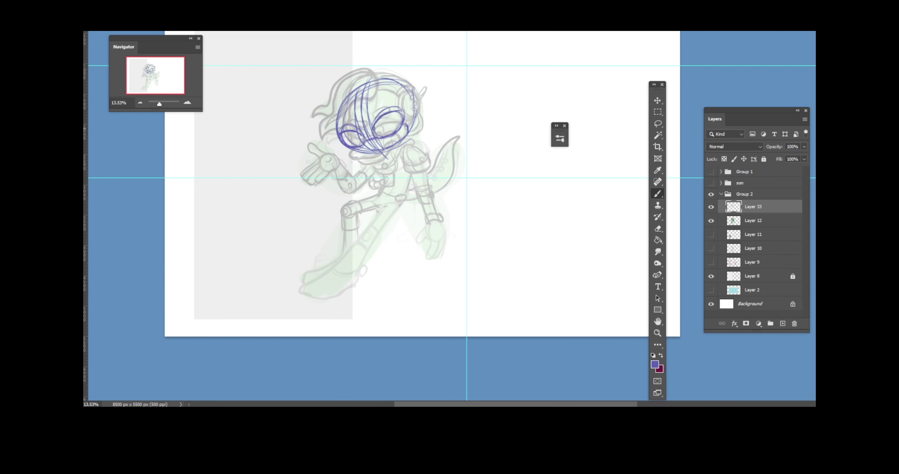
Step: Sketch the eyelids, eyes and muzzle of the character's face on Layer 33
drag(376, 127, 394, 116)
drag(331, 140, 362, 123)
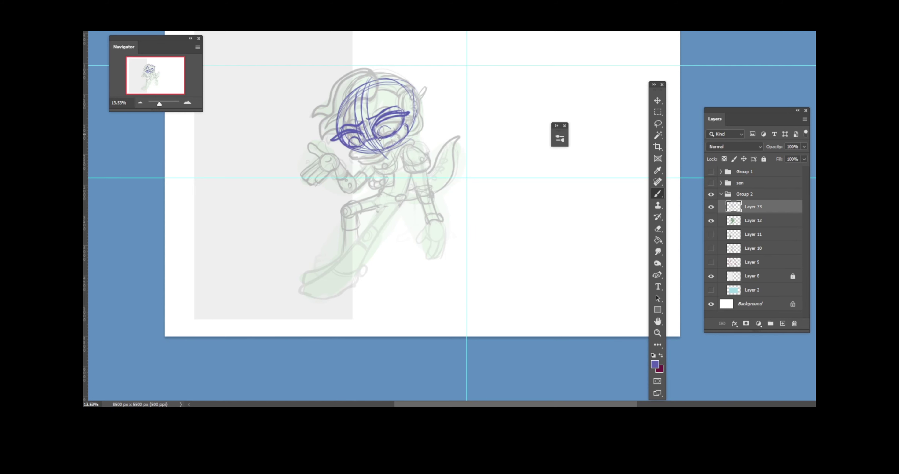
drag(396, 147, 352, 159)
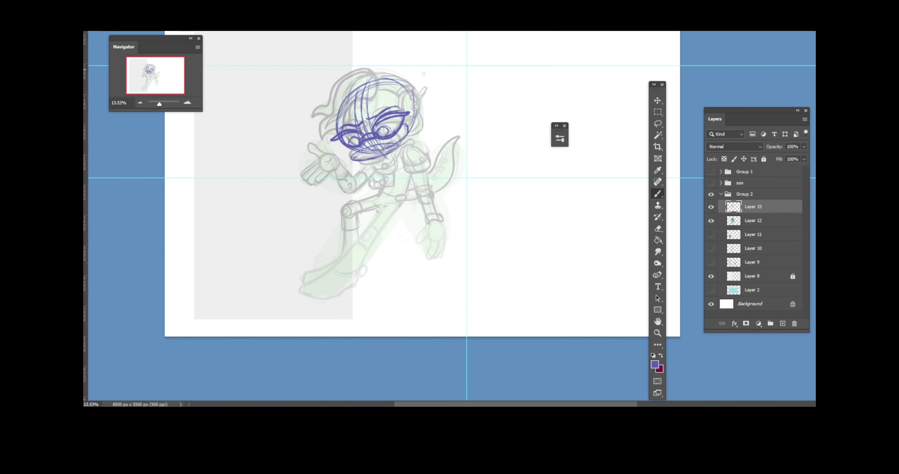
mouse_move(339, 125)
mouse_down()
mouse_move(422, 135)
mouse_move(347, 162)
mouse_move(396, 149)
mouse_move(362, 166)
mouse_up()
Step: Sketch the mouth, the back of the head and the upper torso on Layer 33
key(e)
click(750, 223)
key(b)
click(753, 206)
key(ctrl+z)
drag(411, 132, 362, 166)
mouse_move(419, 92)
mouse_down()
mouse_move(339, 142)
mouse_move(421, 135)
mouse_move(381, 183)
mouse_up()
Step: Sketch the hips, both bent legs with knee joints, and the large shoes
mouse_move(417, 150)
mouse_down()
mouse_move(375, 213)
mouse_move(390, 215)
mouse_move(375, 213)
mouse_move(353, 250)
mouse_move(378, 276)
mouse_move(379, 294)
mouse_move(354, 307)
mouse_up()
drag(398, 279, 365, 293)
mouse_move(375, 201)
mouse_down()
mouse_move(321, 220)
mouse_move(347, 262)
mouse_up()
drag(351, 267, 300, 283)
drag(351, 292, 318, 297)
mouse_move(359, 279)
mouse_down()
mouse_move(341, 259)
mouse_move(360, 268)
mouse_up()
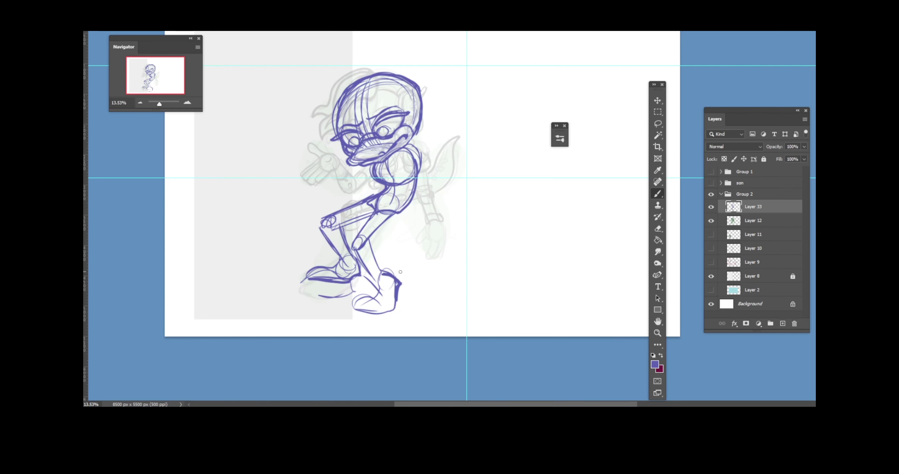
Step: Rough in the near shoulder and arm, and hide the green reference sketch on Layer 12
click(711, 262)
drag(405, 167, 441, 209)
click(711, 262)
drag(429, 169, 440, 211)
drag(423, 155, 450, 206)
click(711, 220)
drag(400, 145, 418, 202)
Step: Fade the torso and arm lines with the Eraser, and redraw the chest, back and near thigh
key(e)
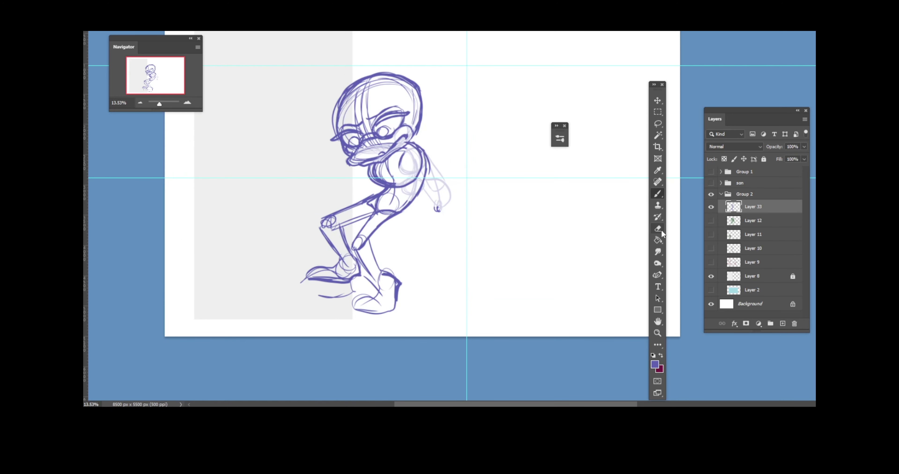
drag(415, 164, 373, 202)
drag(377, 161, 436, 223)
key(b)
drag(398, 153, 370, 188)
mouse_move(429, 140)
mouse_down()
mouse_move(406, 209)
mouse_move(359, 244)
mouse_up()
Step: Redraw both lower legs and shoes with bolder lines, and add a round shoulder joint
drag(359, 245, 381, 291)
drag(352, 279, 394, 314)
drag(374, 211, 335, 226)
mouse_move(328, 223)
mouse_down()
mouse_move(340, 265)
mouse_move(362, 281)
mouse_up()
mouse_move(388, 190)
mouse_down()
mouse_move(379, 196)
mouse_move(387, 192)
mouse_up()
mouse_move(412, 139)
mouse_down()
mouse_move(431, 154)
mouse_move(412, 209)
mouse_move(431, 162)
mouse_up()
Step: Show Layer 12 again, rework the muzzle and mouth, and draw the swept hair over the forehead
click(711, 220)
key(e)
key(b)
mouse_move(354, 136)
mouse_down()
mouse_move(375, 128)
mouse_move(350, 140)
mouse_move(385, 136)
mouse_move(364, 166)
mouse_up()
key(e)
key(b)
mouse_move(377, 148)
mouse_down()
mouse_move(407, 136)
mouse_move(398, 133)
mouse_up()
mouse_move(365, 169)
mouse_down()
mouse_move(416, 123)
mouse_move(368, 167)
mouse_up()
mouse_move(337, 104)
mouse_down()
mouse_move(377, 101)
mouse_move(308, 138)
mouse_move(346, 66)
mouse_move(384, 90)
mouse_up()
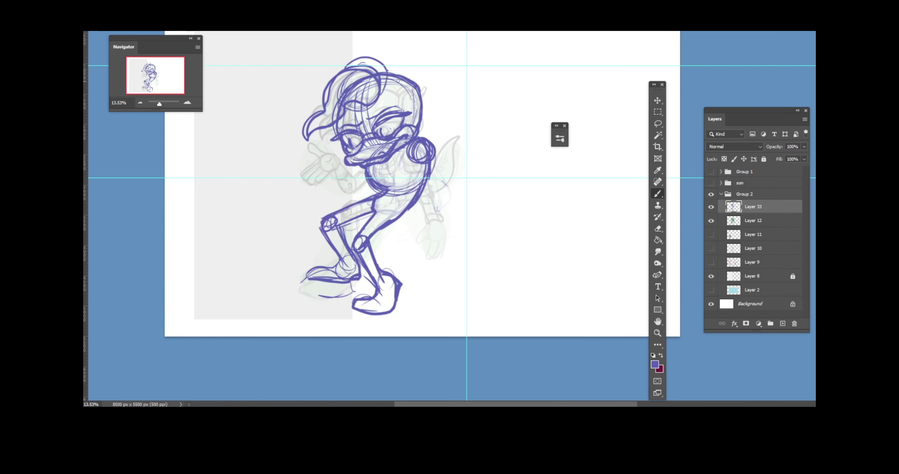
key(ctrl+z)
Step: Erase the lower body lines, and redraw the torso and near leg with the Brush
key(e)
mouse_move(454, 194)
mouse_down()
mouse_move(335, 217)
mouse_move(384, 296)
mouse_up()
key(b)
mouse_move(372, 170)
mouse_down()
mouse_move(424, 185)
mouse_move(355, 246)
mouse_move(387, 282)
mouse_move(380, 311)
mouse_up()
mouse_move(361, 244)
mouse_down()
mouse_move(380, 275)
mouse_move(382, 292)
mouse_move(436, 168)
mouse_up()
Step: Erase the hip lines, and redraw the chest and far thigh
key(e)
drag(411, 216, 380, 204)
key(b)
mouse_move(370, 168)
mouse_down()
mouse_move(426, 188)
mouse_move(368, 224)
mouse_move(316, 225)
mouse_up()
Step: Lasso the lower part of the sketch, adjust it with Free Transform and deselect it
key(l)
drag(445, 239, 398, 214)
key(ctrl+t)
drag(455, 261, 325, 353)
key(Return)
key(ctrl+d)
Step: Redraw the lower legs and shoes of the crouching figure
key(b)
mouse_move(379, 195)
mouse_down()
mouse_move(328, 238)
mouse_move(364, 300)
mouse_up()
mouse_move(366, 262)
mouse_down()
mouse_move(384, 306)
mouse_move(448, 298)
mouse_up()
drag(353, 302, 381, 297)
drag(337, 276, 358, 301)
Step: Erase the far thigh, and redraw it from the waist to the knee
key(e)
drag(377, 196, 327, 236)
key(b)
drag(379, 177, 328, 236)
drag(373, 213, 328, 241)
Step: Show Layer 9, scale the character sketch down against the forest background, and reduce Layer 9's fill
click(711, 262)
key(ctrl+t)
mouse_move(447, 69)
mouse_down()
mouse_move(395, 180)
mouse_move(428, 231)
mouse_up()
key(Return)
click(752, 262)
drag(779, 159, 767, 159)
Step: Sketch a new torso, back line and hips over the faded figure on Layer 33
scroll(412, 262, up, 3)
click(753, 207)
key(b)
drag(363, 268, 361, 269)
drag(369, 203, 349, 245)
drag(398, 241, 377, 290)
drag(356, 254, 353, 284)
drag(401, 227, 370, 299)
mouse_move(372, 257)
mouse_down()
mouse_move(368, 216)
mouse_move(351, 244)
mouse_move(372, 270)
mouse_up()
Step: Sketch the bent near leg, with its thigh, knee, shin and foot
drag(370, 283, 325, 316)
drag(326, 322, 370, 379)
drag(370, 358, 375, 380)
mouse_move(370, 298)
mouse_down()
mouse_move(324, 332)
mouse_move(375, 379)
mouse_up()
drag(353, 333, 319, 387)
mouse_move(347, 361)
mouse_down()
mouse_move(368, 371)
mouse_move(337, 363)
mouse_up()
drag(337, 375, 314, 385)
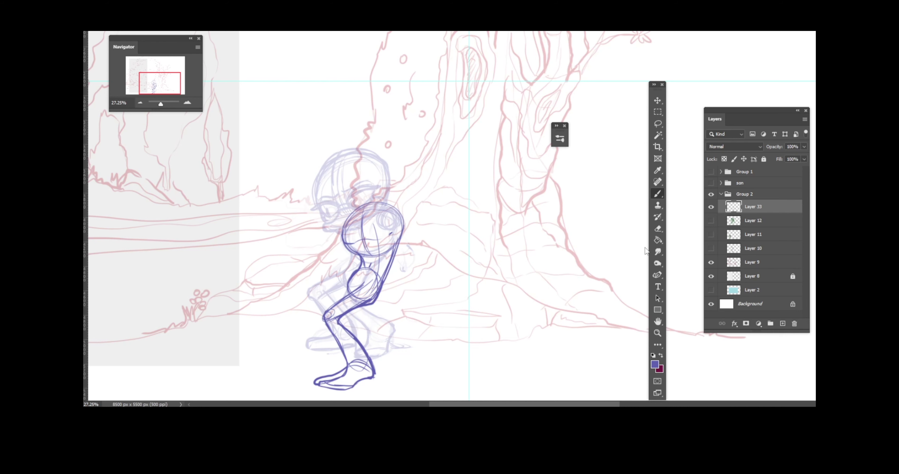
Step: Redraw the torso and the bent near leg down to the ankle
mouse_move(385, 255)
mouse_down()
mouse_move(363, 244)
mouse_move(387, 209)
mouse_move(382, 289)
mouse_up()
drag(349, 247, 398, 232)
mouse_move(368, 227)
mouse_down()
mouse_move(356, 264)
mouse_move(384, 281)
mouse_move(319, 324)
mouse_move(349, 331)
mouse_move(332, 370)
mouse_move(365, 376)
mouse_up()
mouse_move(360, 287)
mouse_down()
mouse_move(316, 333)
mouse_move(335, 380)
mouse_up()
drag(359, 302, 331, 326)
drag(361, 365, 367, 385)
Step: Sketch the far leg stretched forward with its foot, and refine the near foot
mouse_move(338, 284)
mouse_down()
mouse_move(295, 352)
mouse_move(307, 378)
mouse_up()
drag(321, 347, 316, 371)
mouse_move(349, 278)
mouse_down()
mouse_move(245, 388)
mouse_move(298, 392)
mouse_up()
drag(321, 344, 304, 379)
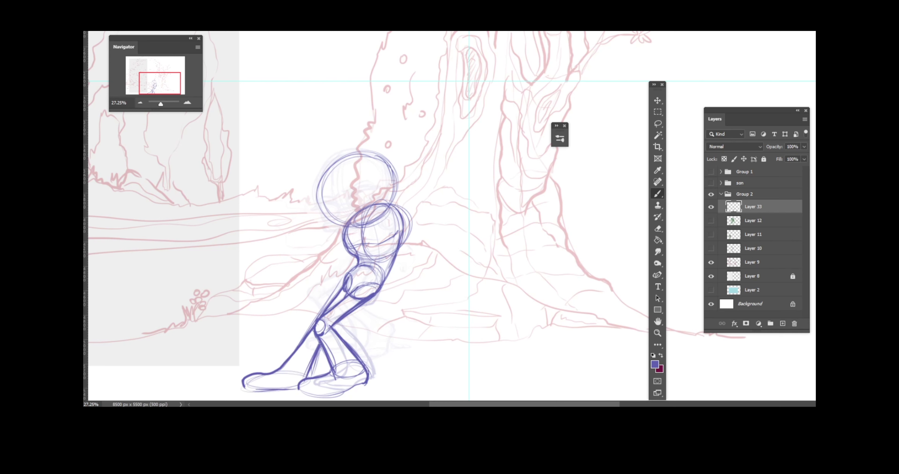
Step: Rework the hips and thighs, alternating Brush strokes with erasing of the construction lines
drag(347, 308, 378, 291)
mouse_move(397, 252)
mouse_down()
mouse_move(380, 291)
mouse_move(318, 323)
mouse_up()
key(e)
key(b)
drag(380, 297, 335, 331)
key(e)
mouse_move(373, 270)
mouse_down()
mouse_move(349, 303)
mouse_move(366, 308)
mouse_move(326, 305)
mouse_move(320, 318)
mouse_up()
key(b)
Step: Enlarge the head circle, add its curved centre line, and redraw the chest and back contours
mouse_move(350, 227)
mouse_down()
mouse_move(341, 245)
mouse_move(399, 196)
mouse_up()
drag(363, 148, 341, 227)
mouse_move(402, 210)
mouse_down()
mouse_move(396, 229)
mouse_move(405, 223)
mouse_up()
key(ctrl+z)
mouse_move(349, 218)
mouse_down()
mouse_move(400, 207)
mouse_move(356, 265)
mouse_up()
drag(401, 208, 398, 251)
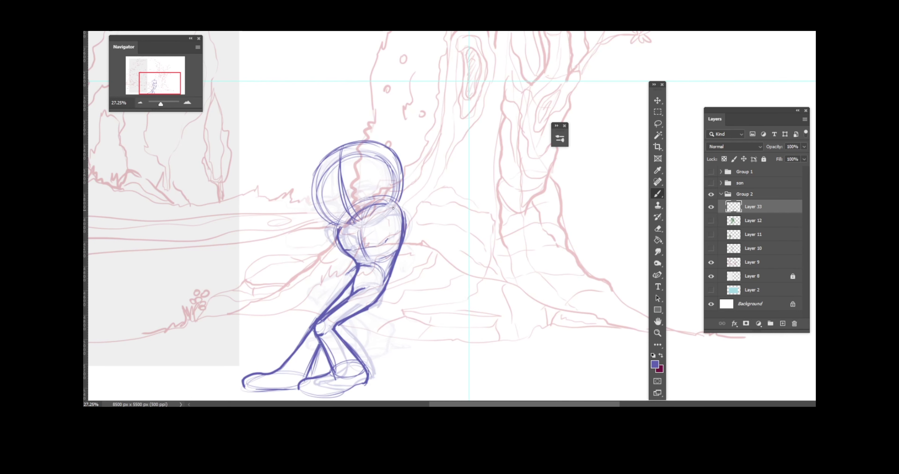
Step: Rough in a tail behind the hips, and try out the shoulder and neck lines
drag(393, 208, 400, 215)
mouse_move(358, 261)
mouse_down()
mouse_move(407, 222)
mouse_move(382, 291)
mouse_move(451, 242)
mouse_up()
mouse_move(449, 246)
mouse_down()
mouse_move(393, 281)
mouse_move(382, 302)
mouse_up()
key(ctrl+z)
key(ctrl+shift+z)
key(ctrl+z)
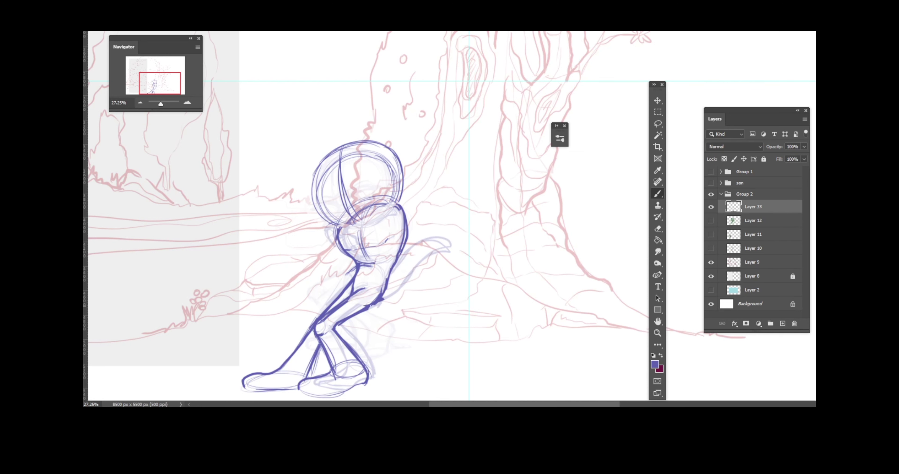
mouse_move(364, 199)
mouse_down()
mouse_move(398, 209)
mouse_move(405, 241)
mouse_up()
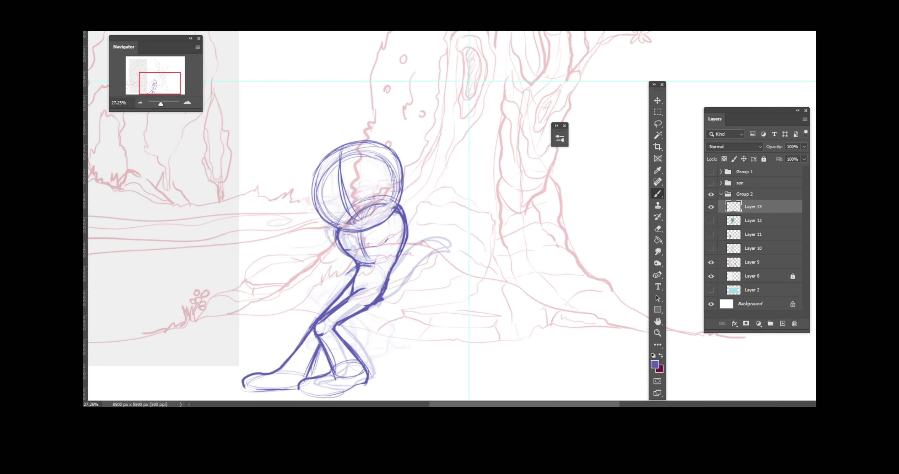
key(ctrl+z)
Step: Darken the near leg, and sketch the supporting arm reaching back with shoulder, wrist and hand
mouse_move(357, 295)
mouse_down()
mouse_move(314, 326)
mouse_move(319, 344)
mouse_up()
drag(337, 319, 359, 366)
drag(397, 213, 420, 291)
drag(401, 244, 429, 289)
drag(426, 282, 424, 284)
mouse_move(419, 298)
mouse_down()
mouse_move(471, 302)
mouse_move(426, 303)
mouse_move(439, 307)
mouse_up()
mouse_move(417, 291)
mouse_down()
mouse_move(411, 302)
mouse_move(423, 297)
mouse_up()
drag(408, 237, 424, 284)
drag(391, 239, 412, 300)
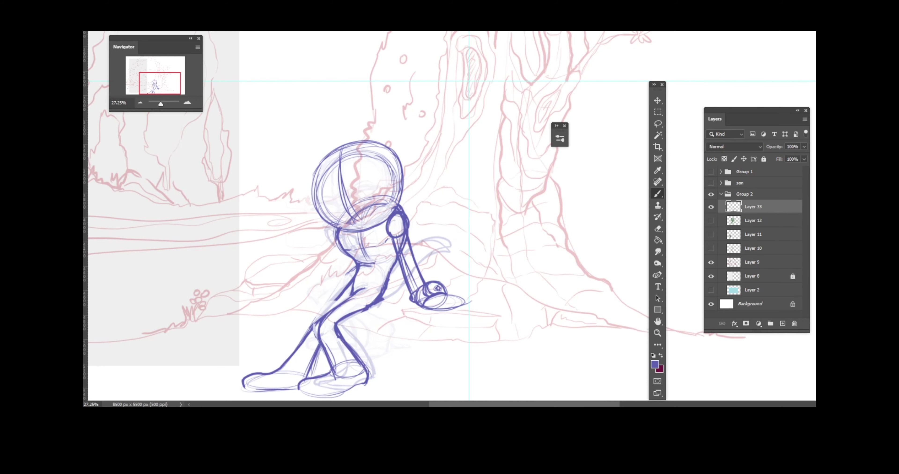
Step: Switch to the maroon colour, and outline the torso, both legs and feet
key(x)
drag(399, 257, 371, 381)
mouse_move(359, 287)
mouse_down()
mouse_move(347, 298)
mouse_move(334, 372)
mouse_move(303, 397)
mouse_move(355, 308)
mouse_up()
scroll(334, 373, left, 1)
scroll(314, 384, down, 3)
drag(352, 309, 379, 287)
mouse_move(360, 198)
mouse_down()
mouse_move(254, 286)
mouse_move(306, 299)
mouse_up()
drag(331, 254, 317, 288)
Step: Scale the figure down slightly with Free Transform, and outline the tail and belt in maroon
key(ctrl+t)
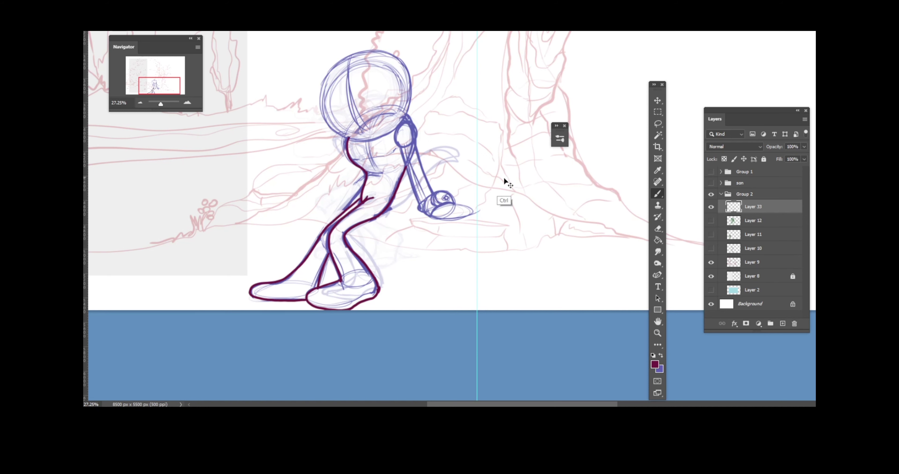
drag(503, 181, 465, 296)
key(Return)
mouse_move(396, 214)
mouse_down()
mouse_move(419, 188)
mouse_move(446, 182)
mouse_move(416, 213)
mouse_up()
mouse_move(398, 164)
mouse_down()
mouse_move(424, 205)
mouse_move(393, 159)
mouse_up()
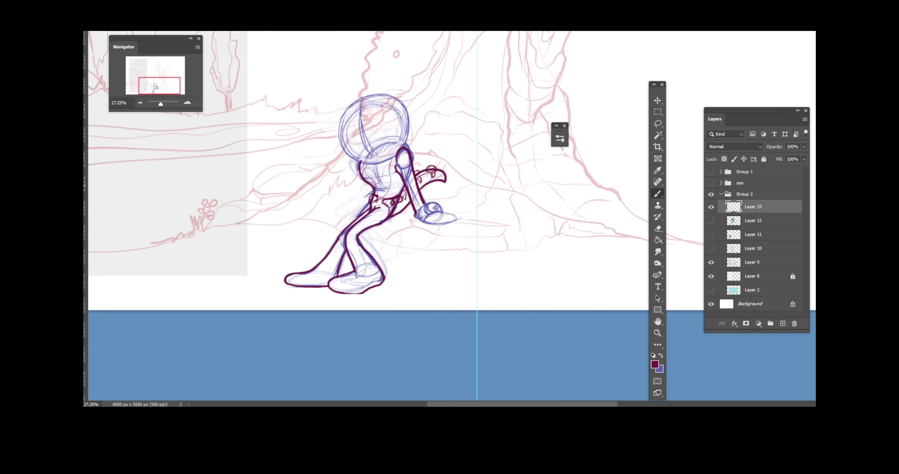
Step: Sketch the raised front arm and hand in maroon, and show Layer 12 for reference
mouse_move(365, 167)
mouse_down()
mouse_move(376, 191)
mouse_move(382, 171)
mouse_move(370, 293)
mouse_move(344, 297)
mouse_move(324, 321)
mouse_up()
click(711, 220)
mouse_move(319, 279)
mouse_down()
mouse_move(315, 321)
mouse_move(323, 289)
mouse_move(316, 265)
mouse_move(333, 307)
mouse_up()
mouse_move(340, 252)
mouse_down()
mouse_move(334, 268)
mouse_move(342, 278)
mouse_up()
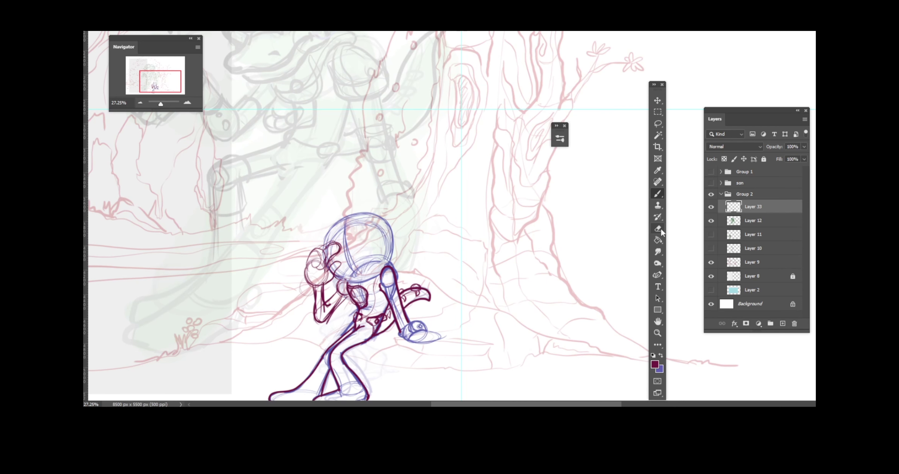
Step: Redraw the raised hand against the face, and outline the front of the head
key(ctrl+z)
mouse_move(324, 244)
mouse_down()
mouse_move(380, 224)
mouse_move(379, 279)
mouse_up()
drag(320, 265, 349, 211)
mouse_move(349, 211)
mouse_down()
mouse_move(385, 240)
mouse_move(310, 258)
mouse_move(338, 302)
mouse_move(324, 295)
mouse_up()
key(ctrl+z)
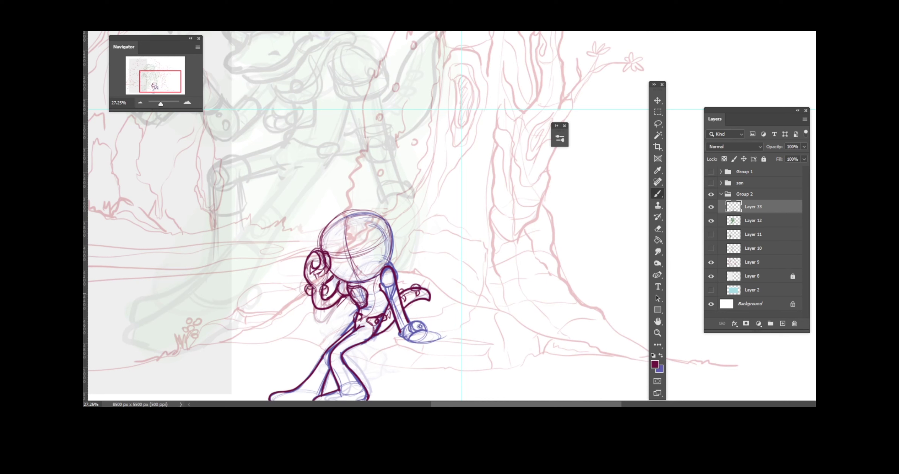
Step: Outline the rear shoulder, straight arm and splayed hand resting on the ground in maroon, erasing the rough hand lines
drag(401, 284, 389, 279)
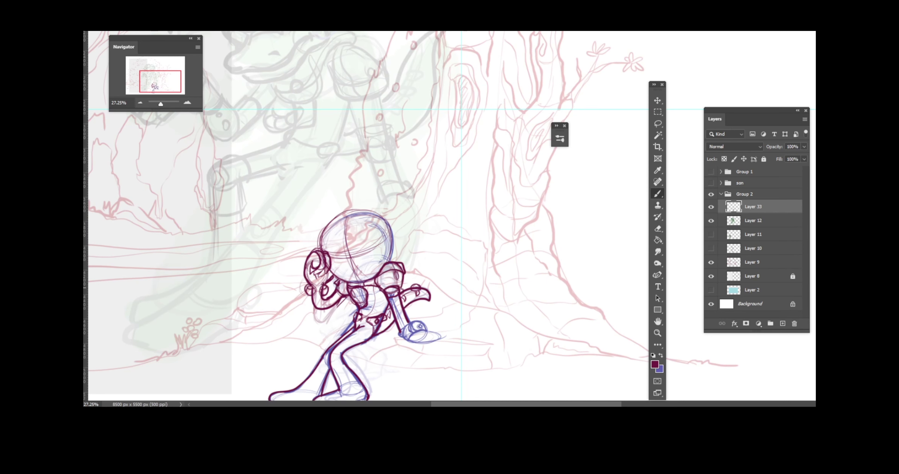
drag(403, 309, 415, 343)
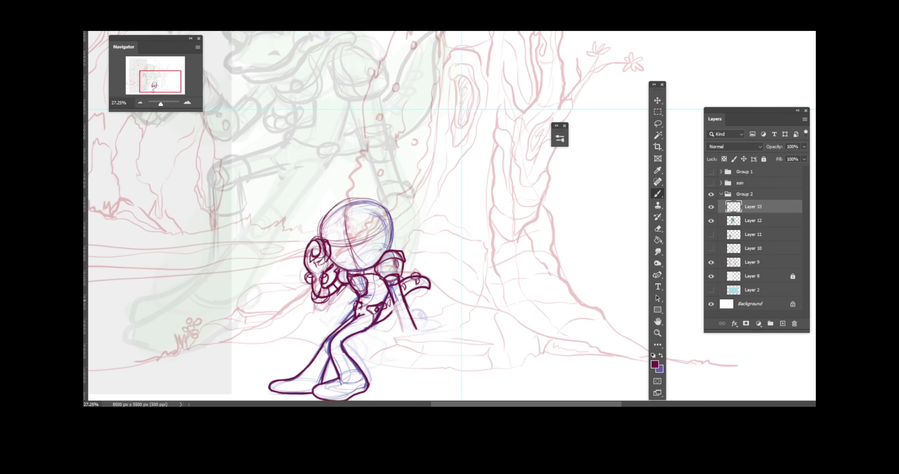
mouse_move(399, 295)
mouse_down()
mouse_move(395, 344)
mouse_move(411, 342)
mouse_move(421, 324)
mouse_move(413, 344)
mouse_move(431, 336)
mouse_up()
key(e)
drag(421, 366, 412, 335)
key(b)
mouse_move(396, 330)
mouse_down()
mouse_move(420, 326)
mouse_move(416, 307)
mouse_up()
Step: Outline the back of the head in maroon, and sketch the eye line and the lower face
mouse_move(381, 204)
mouse_down()
mouse_move(400, 244)
mouse_move(385, 240)
mouse_move(398, 225)
mouse_up()
key(ctrl+z)
mouse_move(322, 237)
mouse_down()
mouse_move(398, 223)
mouse_move(380, 241)
mouse_up()
drag(382, 203, 394, 214)
drag(335, 263, 372, 265)
mouse_move(337, 258)
mouse_down()
mouse_move(391, 243)
mouse_move(375, 265)
mouse_up()
drag(356, 260, 384, 233)
Step: Clean up the rough face lines, and sketch the vertical guide down the head and the brow and eye area
key(e)
click(344, 246)
key(b)
drag(344, 200, 336, 267)
drag(339, 225, 382, 244)
mouse_move(353, 211)
mouse_down()
mouse_move(345, 268)
mouse_move(378, 247)
mouse_up()
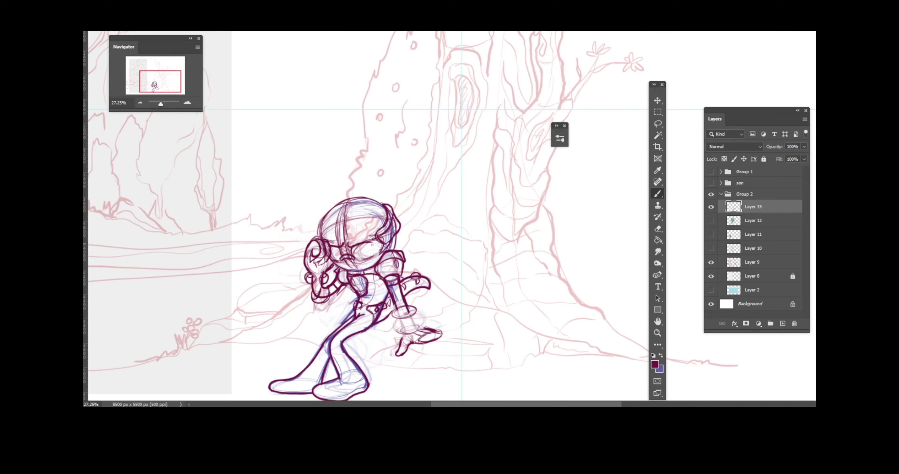
Step: Erase the rough lines over the chest and around the mouth and chin
key(e)
drag(353, 275, 372, 302)
key(b)
key(e)
drag(375, 261, 334, 283)
key(b)
key(e)
key(b)
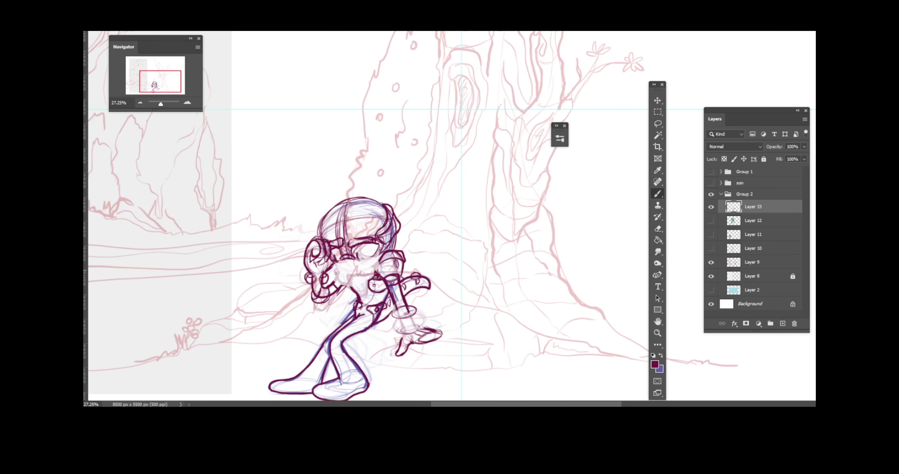
Step: Redraw both eyes in maroon, and outline the muzzle with a wide mouth
drag(335, 250, 332, 264)
mouse_move(362, 249)
mouse_down()
mouse_move(356, 262)
mouse_move(380, 259)
mouse_up()
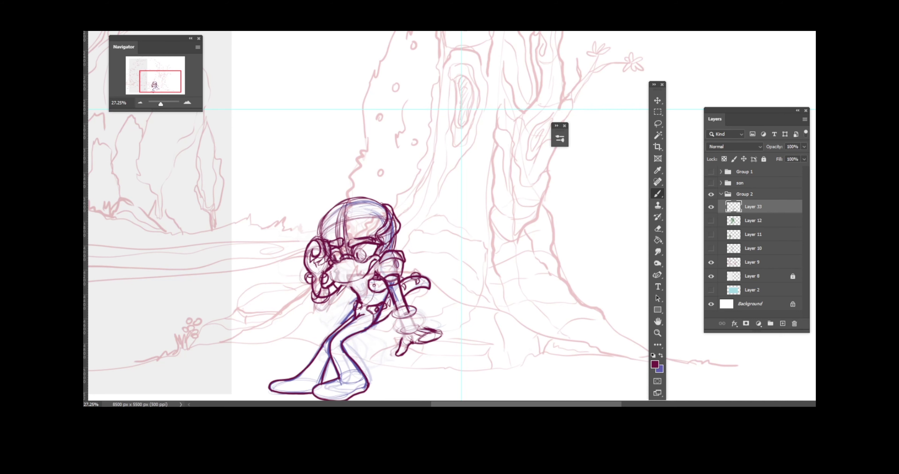
key(e)
key(b)
mouse_move(368, 270)
mouse_down()
mouse_move(344, 271)
mouse_move(375, 262)
mouse_move(337, 263)
mouse_move(342, 275)
mouse_up()
Step: Draw the cuff around the rear wrist and the round joints at the knees
scroll(375, 262, down, 1)
key(e)
key(b)
drag(394, 299, 397, 309)
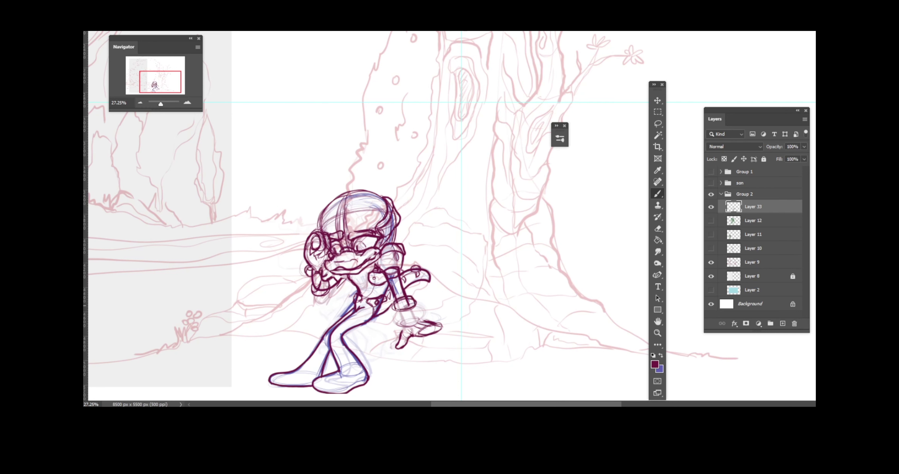
drag(333, 329, 331, 335)
Step: Draw the hair sweeping across the top of the head and over the forehead
drag(384, 199, 322, 210)
key(e)
key(b)
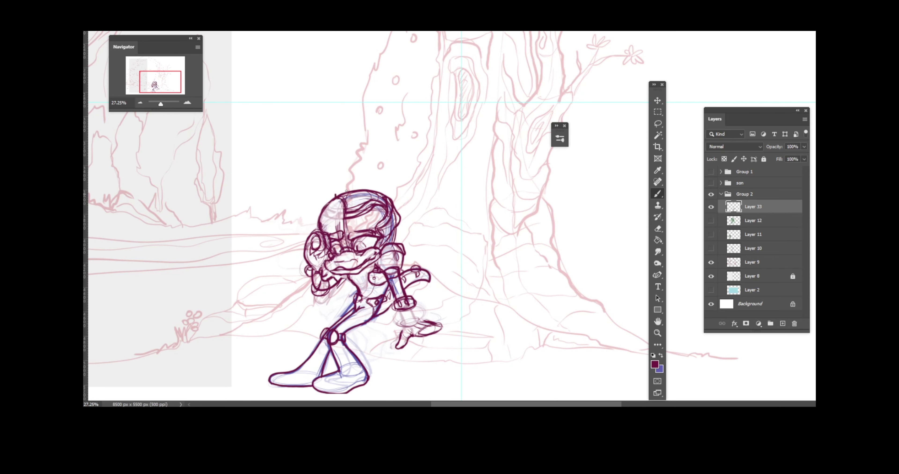
Step: Draw long curved hair locks falling from the crown past the raised hand, cleaning up the overlapping lines
drag(322, 185, 304, 233)
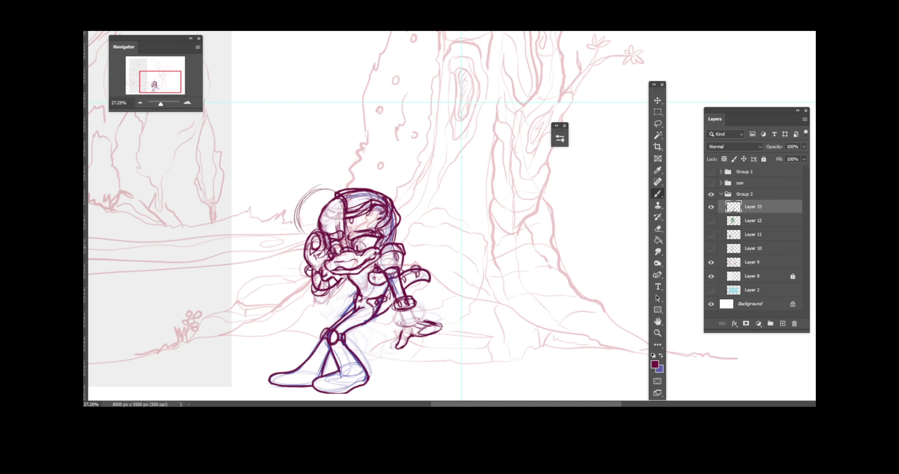
drag(342, 200, 293, 258)
mouse_move(337, 203)
mouse_down()
mouse_move(294, 223)
mouse_move(284, 248)
mouse_up()
click(657, 229)
key(b)
key(e)
key(b)
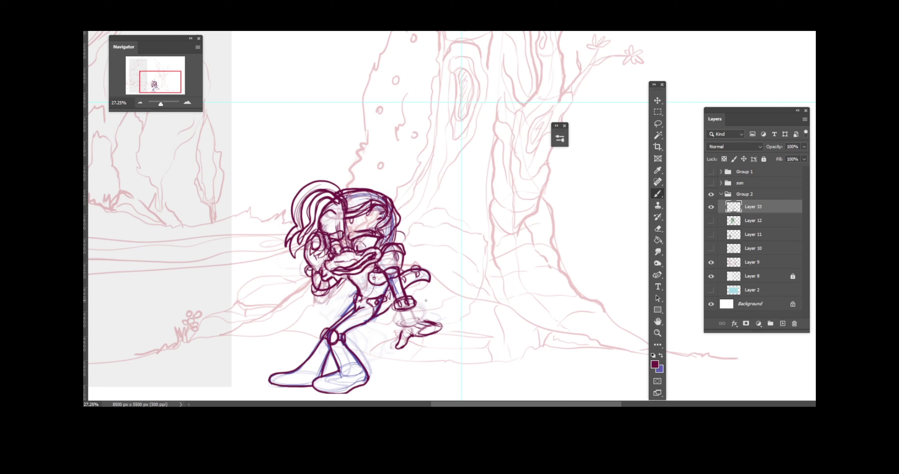